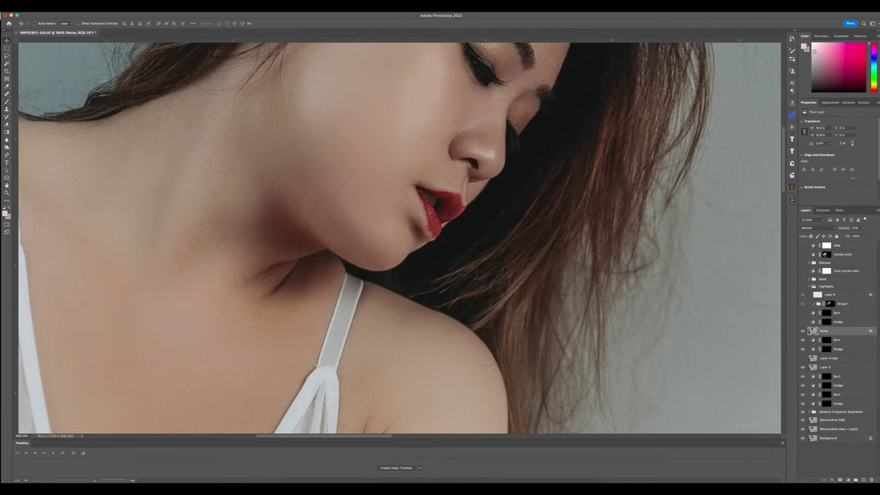
- Compare the whole portrait with and without the Noise layer
scroll(575, 277, down, 3)
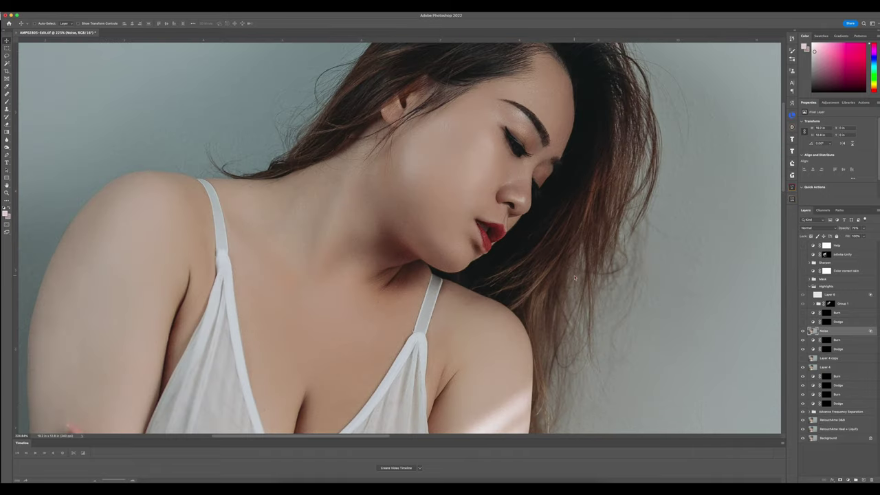
scroll(575, 277, down, 2)
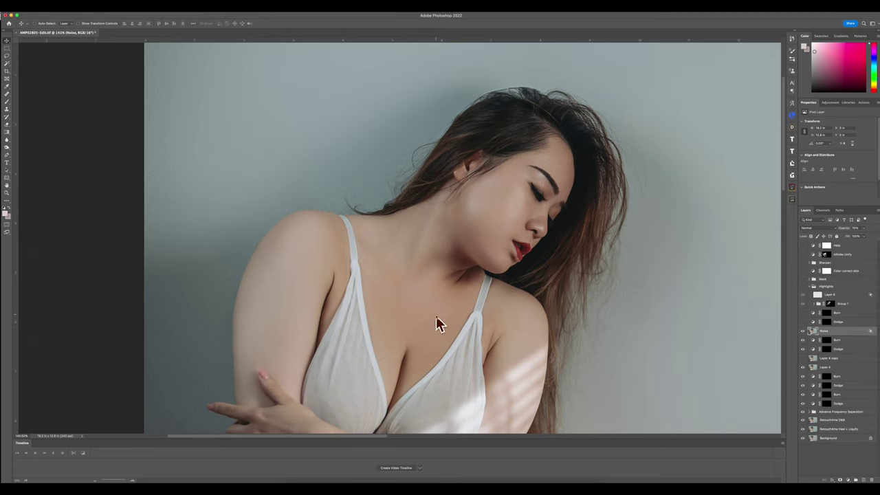
click(803, 331)
click(803, 331)
- Show the Highlights group and compare the portrait with and without its nested Group 1
click(803, 304)
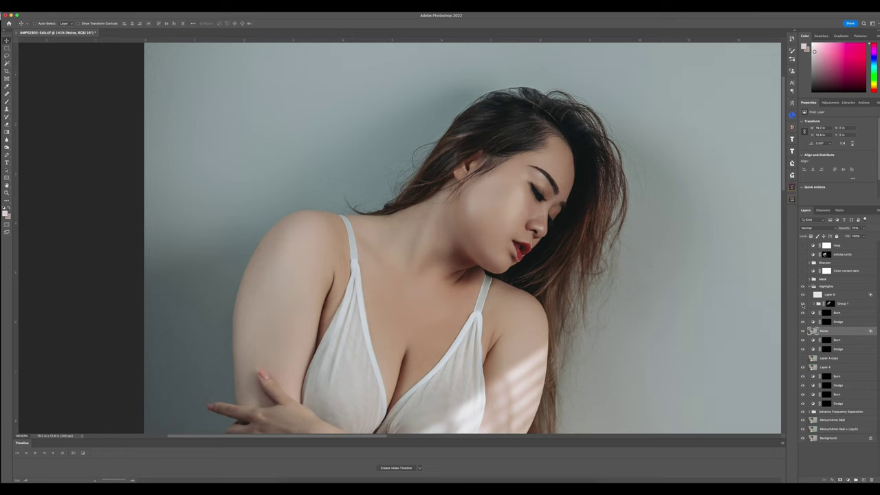
click(802, 304)
click(803, 304)
click(802, 304)
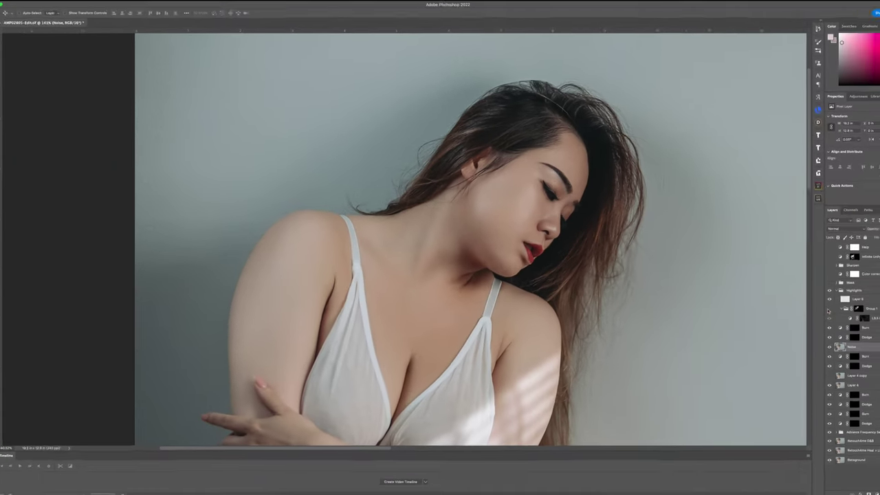
click(829, 310)
click(802, 304)
click(801, 303)
click(801, 304)
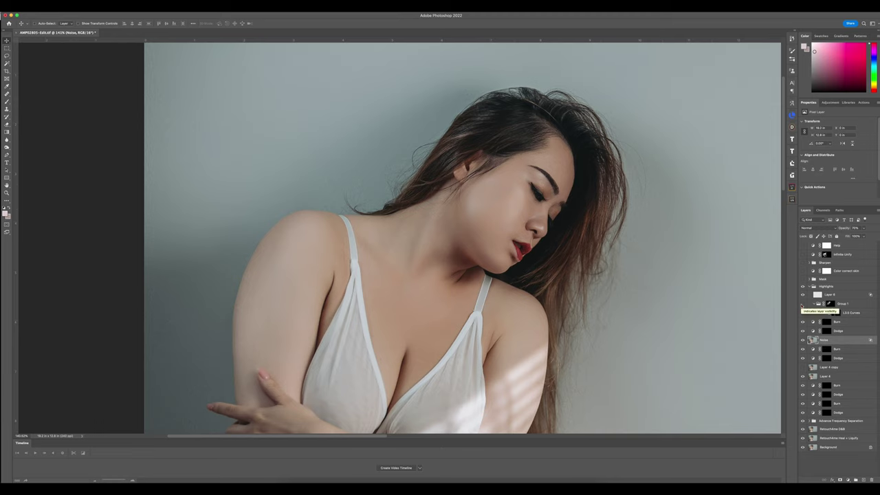
click(802, 303)
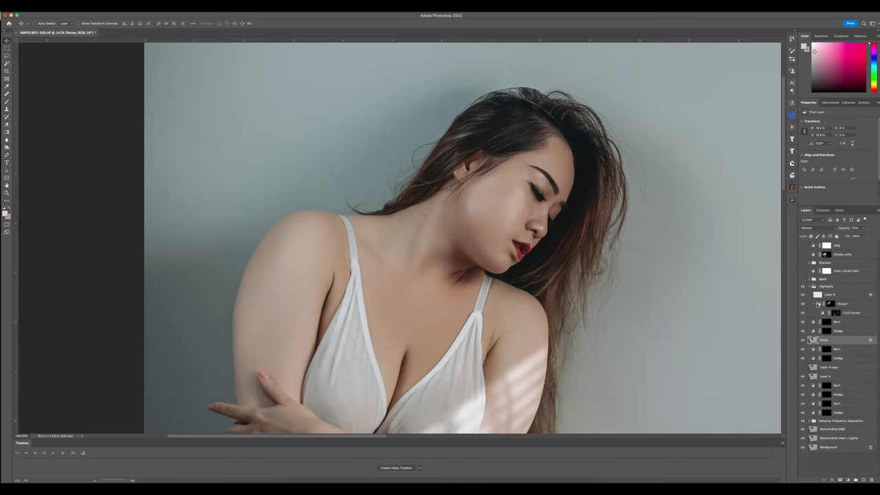
click(803, 304)
click(803, 304)
- Disable and re-enable the Group 1 layer mask repeatedly to compare the masked and unmasked highlights
shift+click(830, 304)
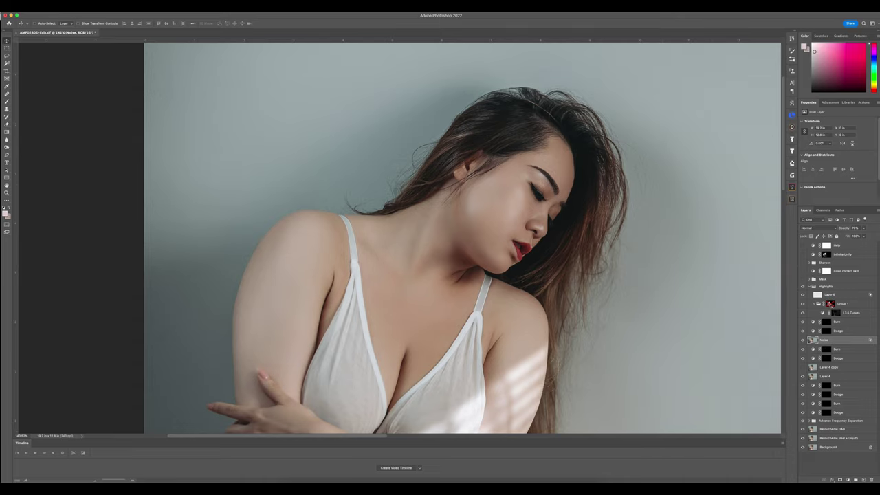
shift+click(830, 304)
shift+click(830, 304)
shift+click(830, 304)
shift+click(830, 304)
shift+click(830, 304)
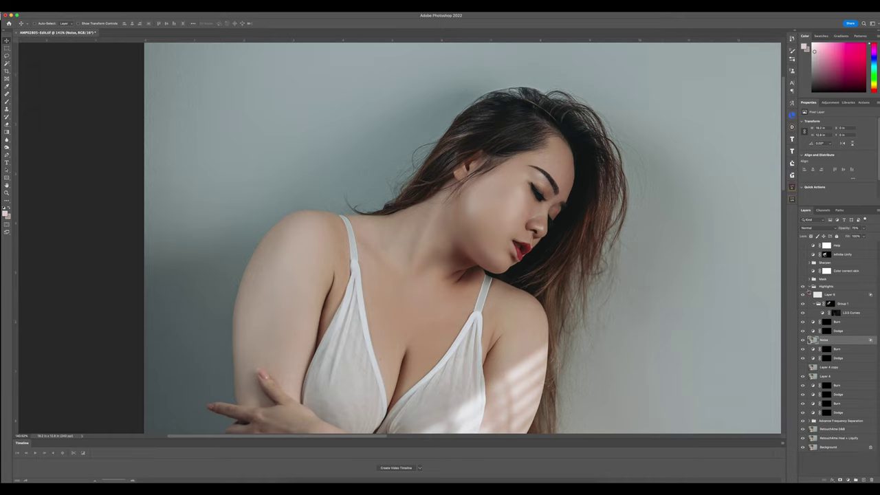
- Compare the portrait with and without the entire Highlights group
click(803, 287)
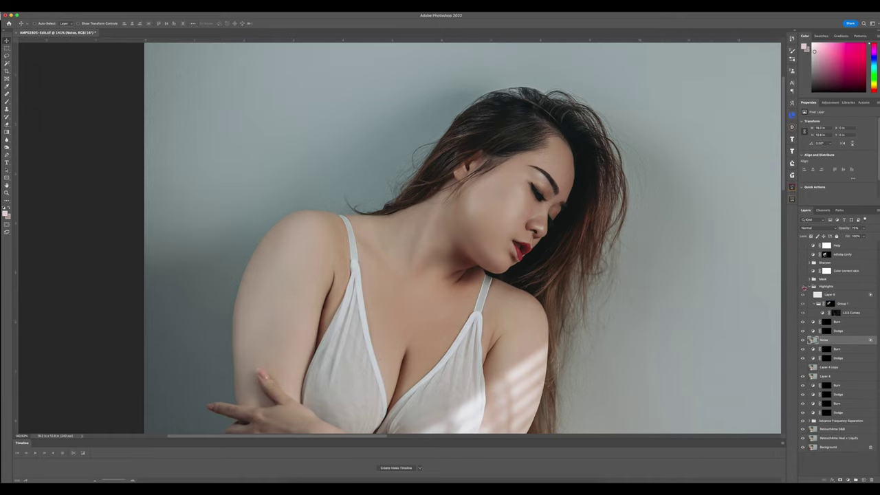
click(803, 287)
click(803, 287)
click(803, 287)
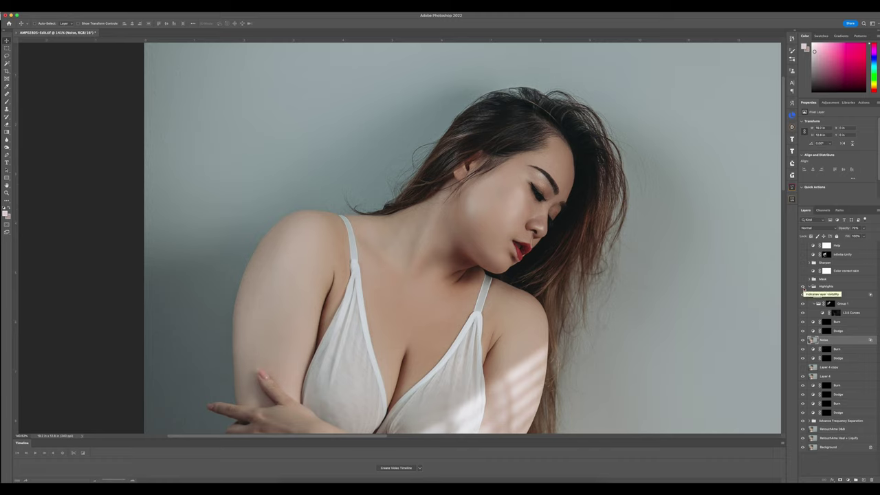
click(802, 294)
- Show and select the Color correct skin layer, and review its Color Balance settings for Highlights, Shadows and Midtones
click(836, 270)
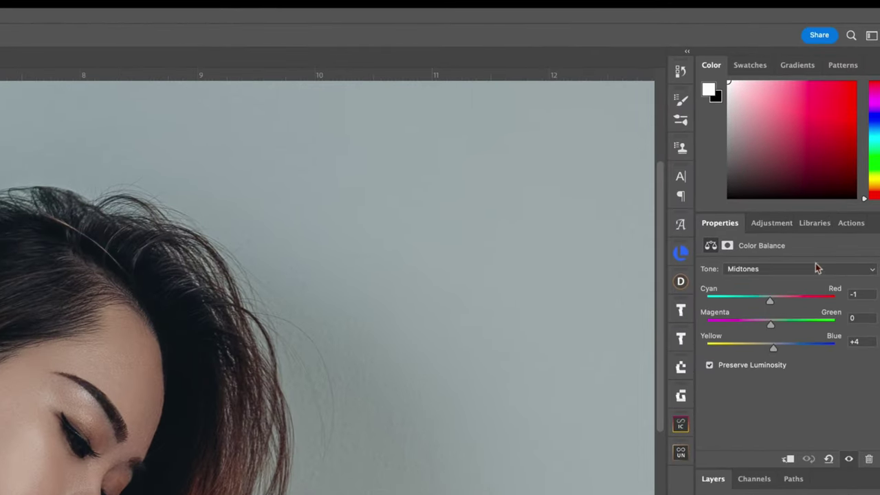
click(807, 268)
click(786, 284)
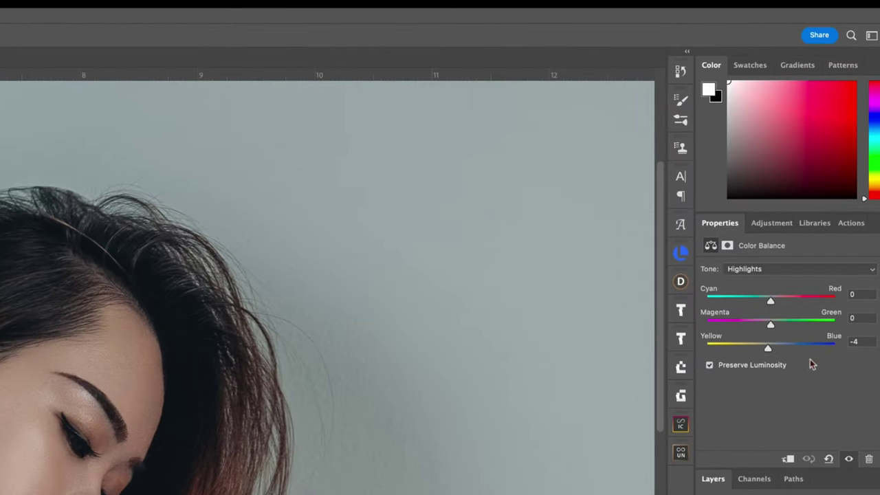
click(780, 268)
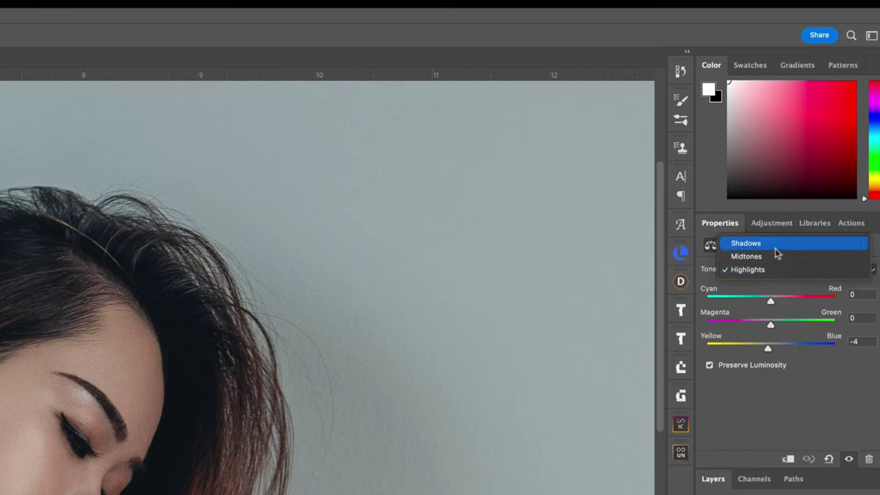
click(773, 244)
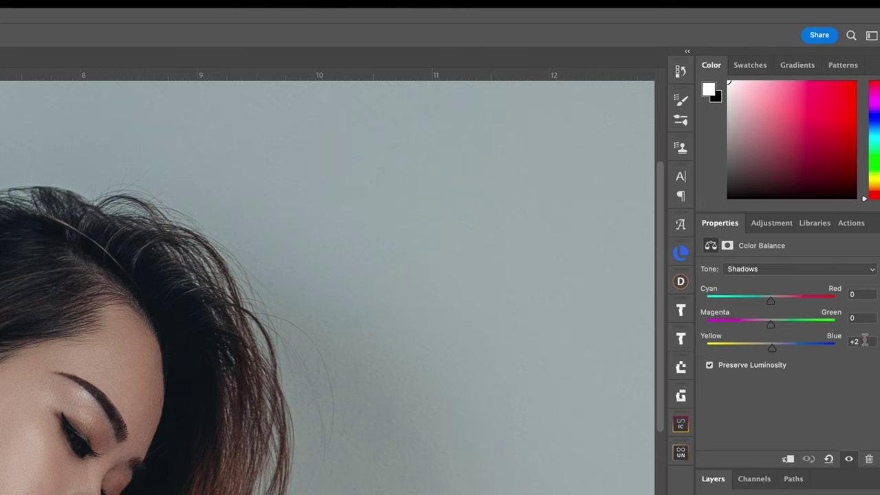
click(784, 272)
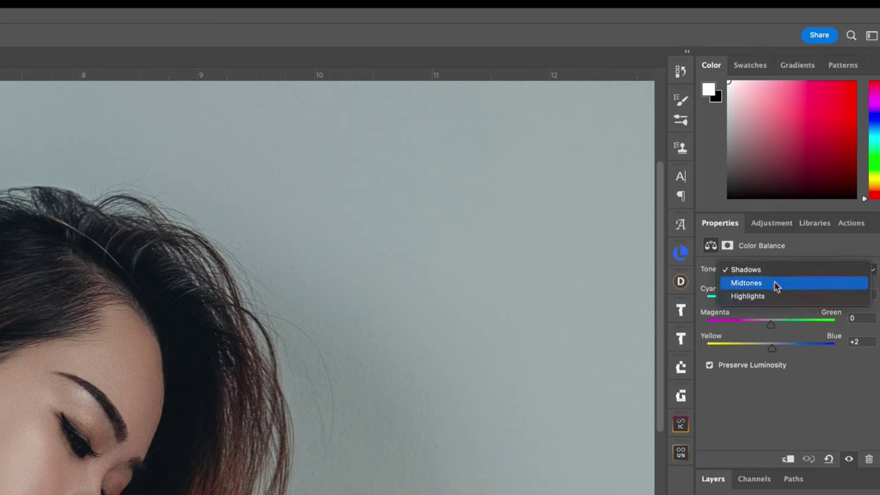
click(777, 284)
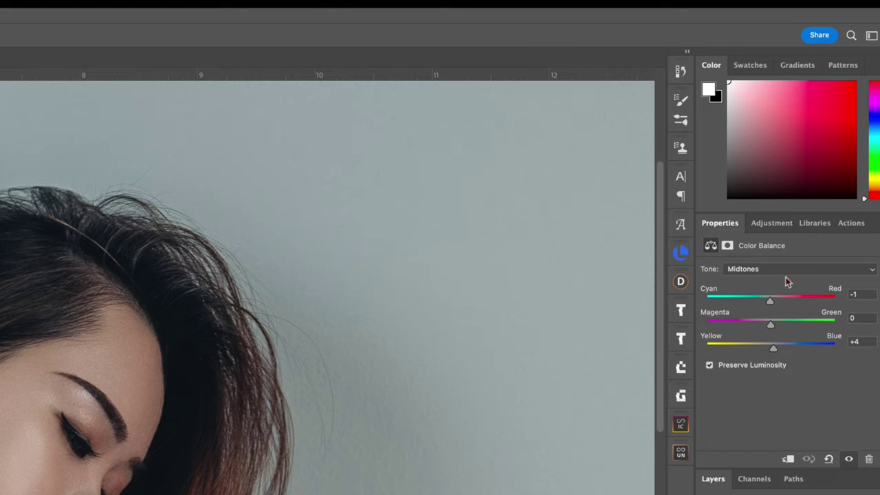
click(766, 269)
click(748, 282)
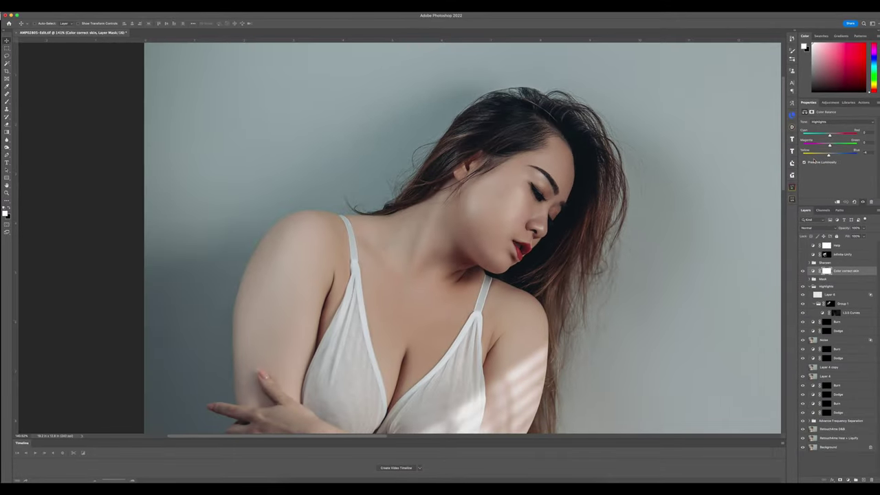
- Compare the skin tones with and without the Color correct skin layer
click(803, 271)
click(803, 272)
click(802, 271)
click(802, 271)
- Show the Sharpen group and inspect the face and hair detail up close
scroll(485, 203, down, 2)
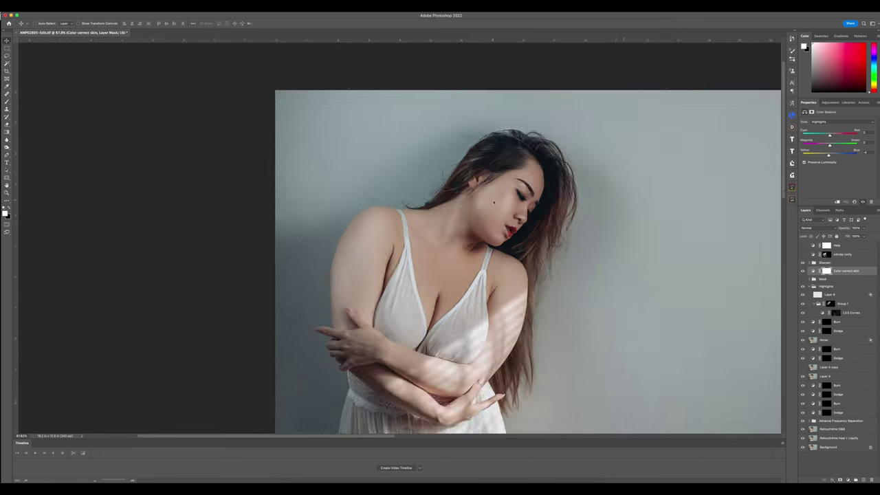
scroll(486, 202, up, 5)
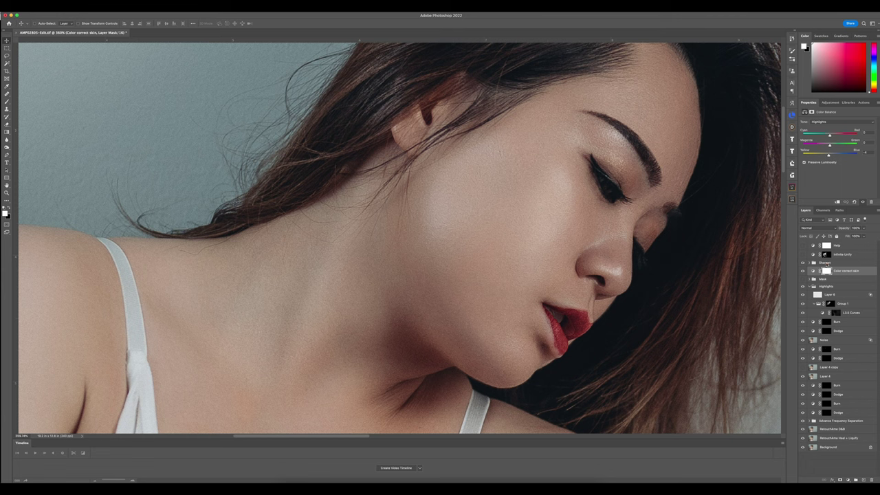
scroll(553, 218, down, 6)
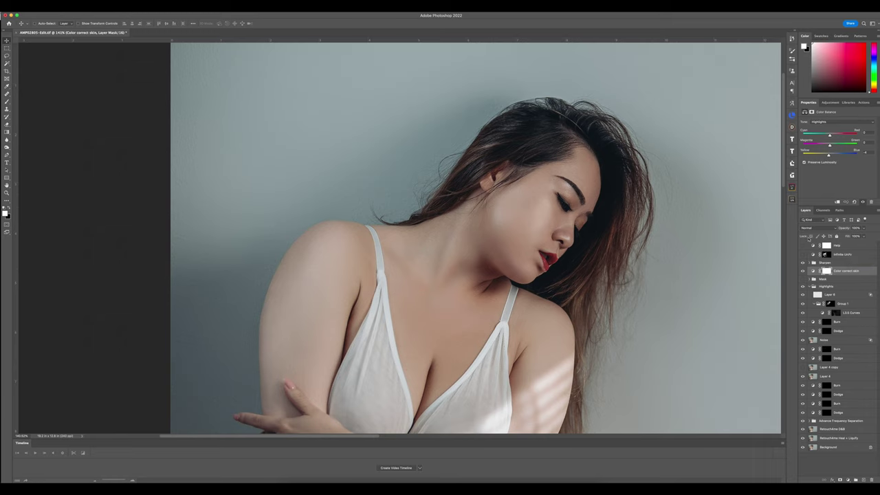
- Show and select the Infinite Unify layer, and open the Infinite Unify plugin panel
click(791, 200)
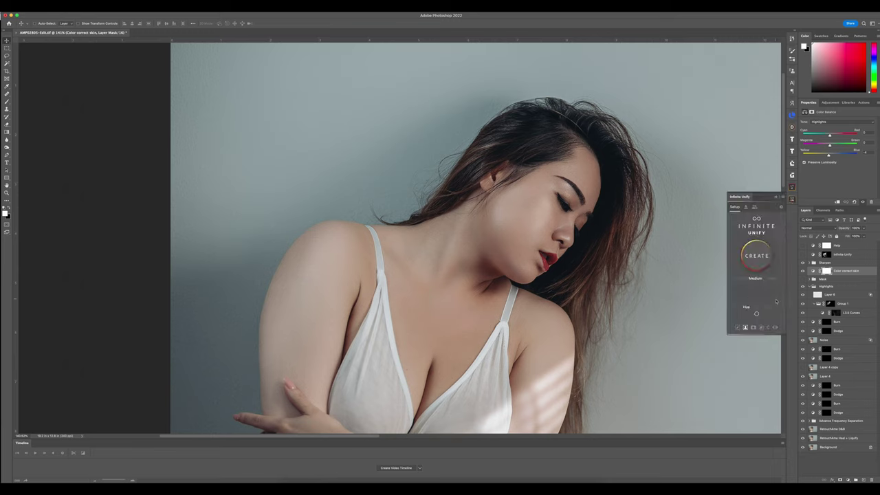
click(773, 198)
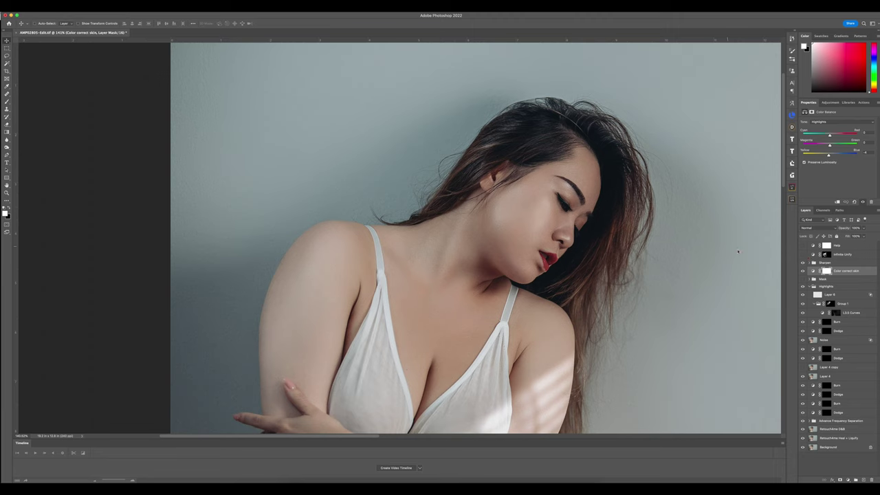
scroll(474, 240, down, 3)
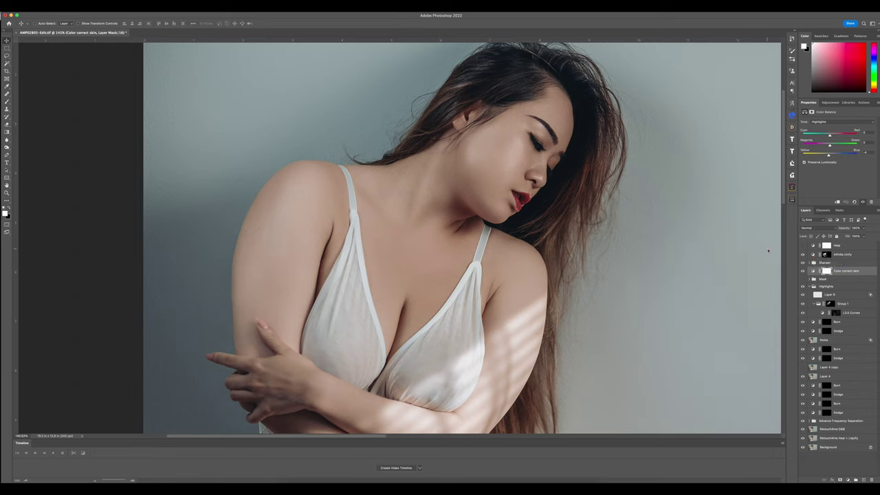
click(813, 254)
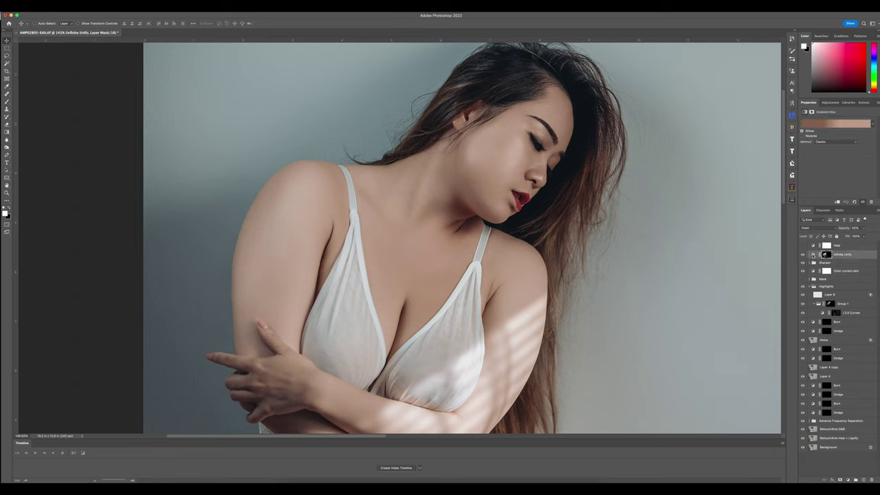
click(792, 200)
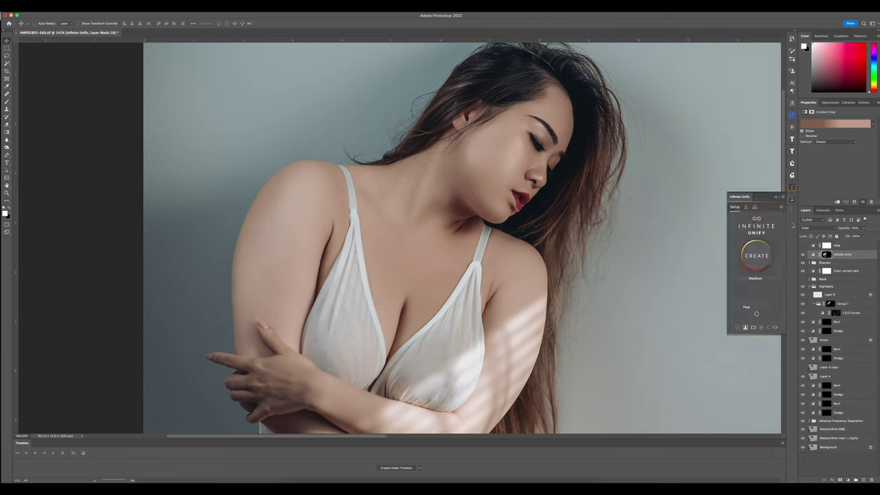
- Target the Infinite Unify layer's gradient map and preview the portrait in black and white with the Help layer, leaving that layer hidden
click(817, 254)
click(803, 254)
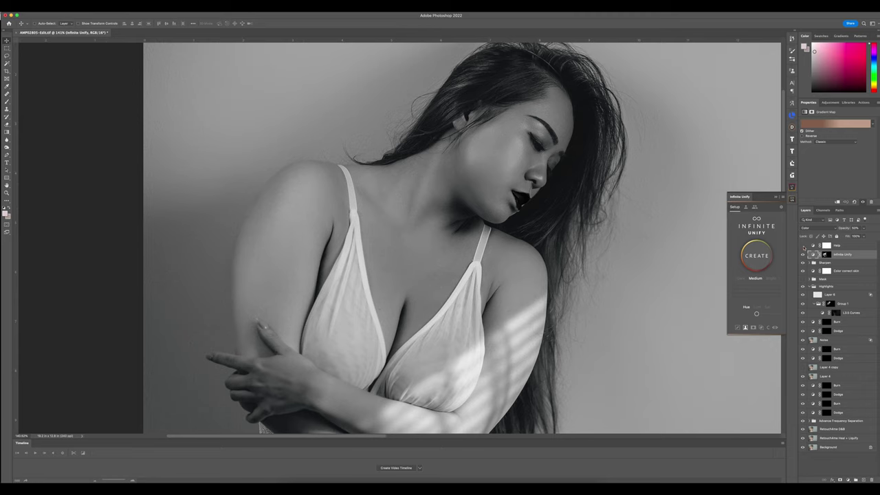
click(804, 246)
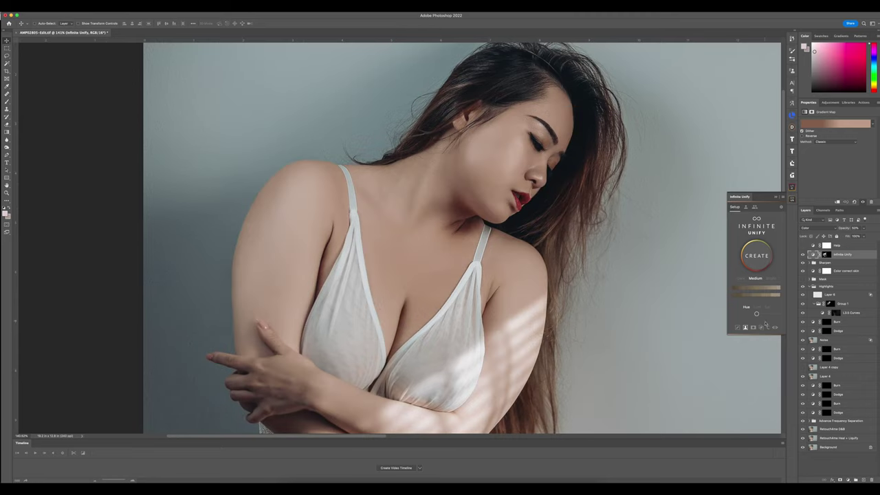